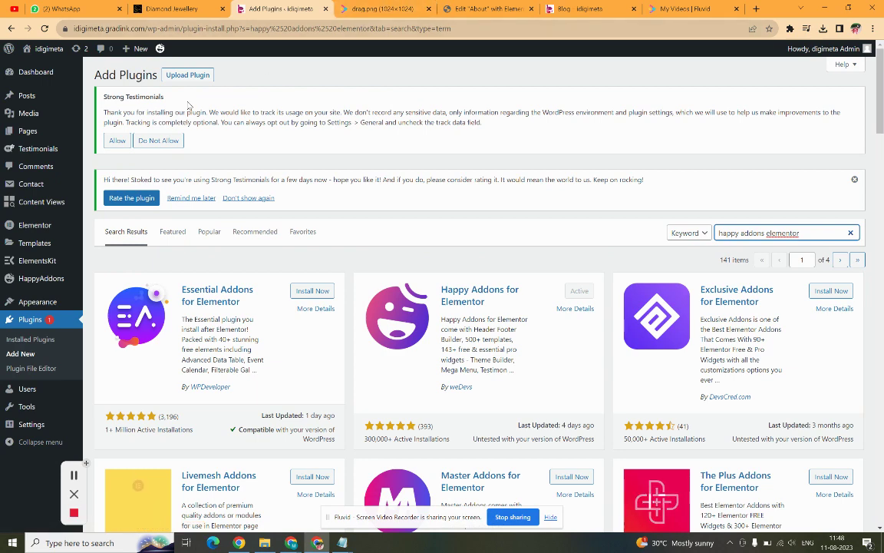
Bring up the About page in the Elementor editor from the Pages list, keeping the already open editor tab
left_click(27, 131)
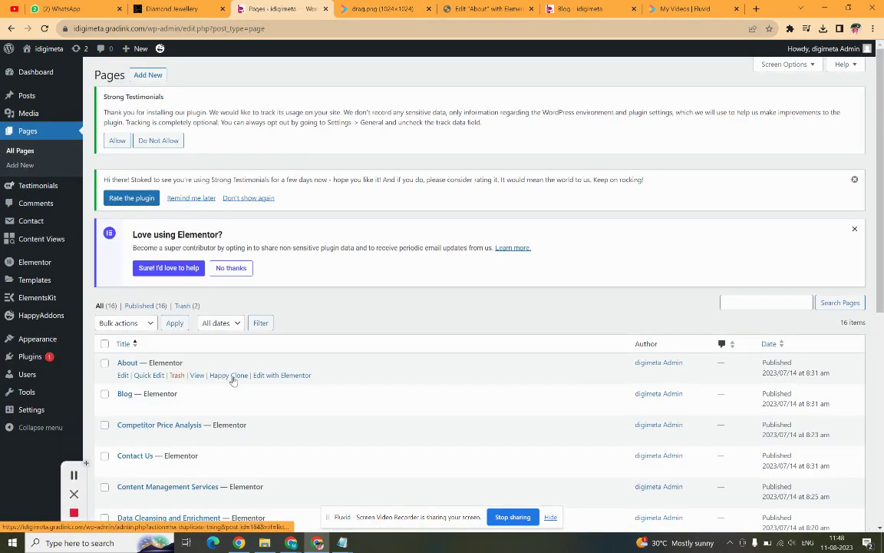
right_click(269, 375)
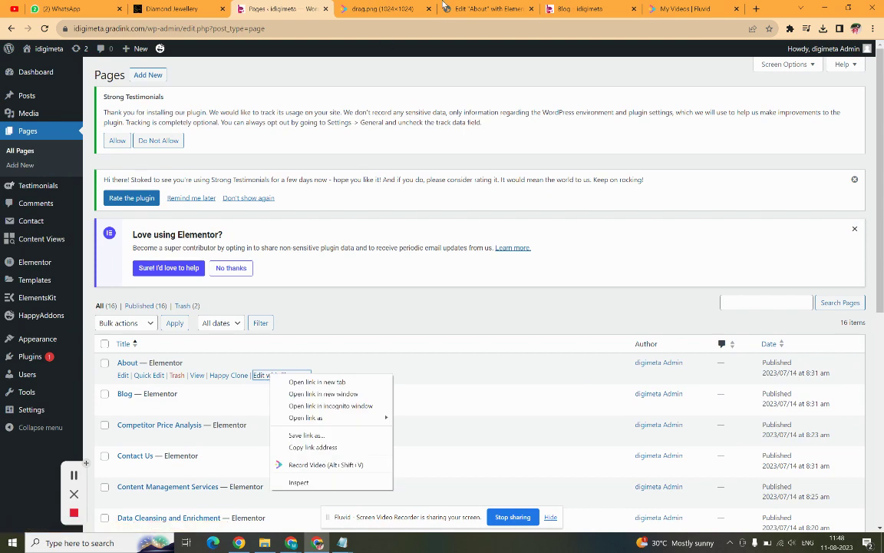
left_click(306, 393)
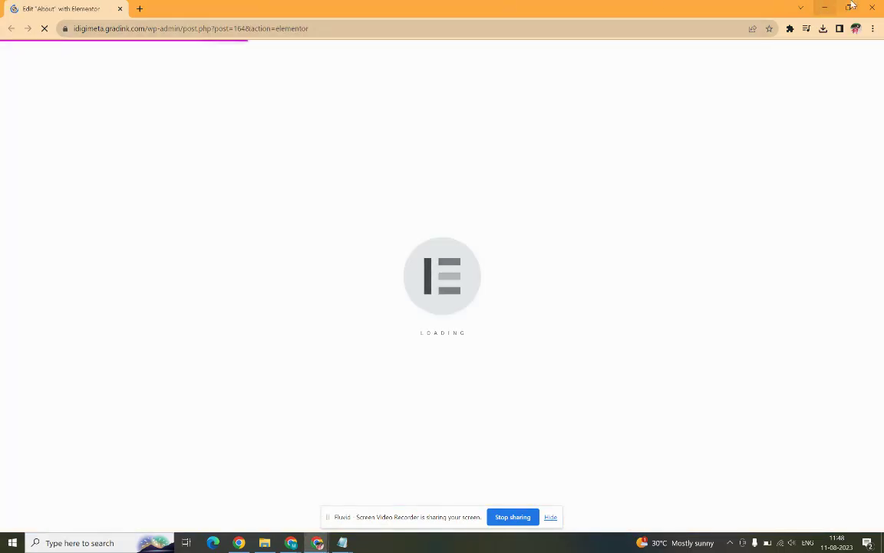
left_click(872, 7)
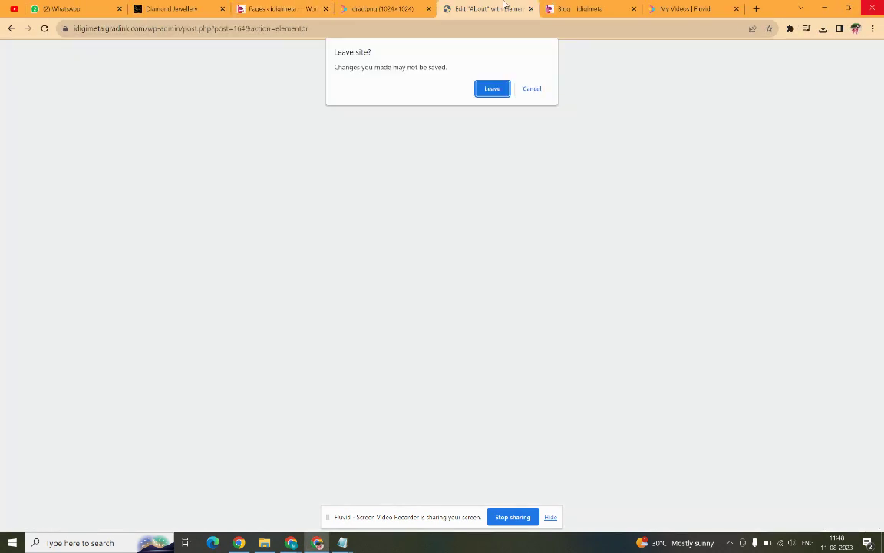
left_click(530, 88)
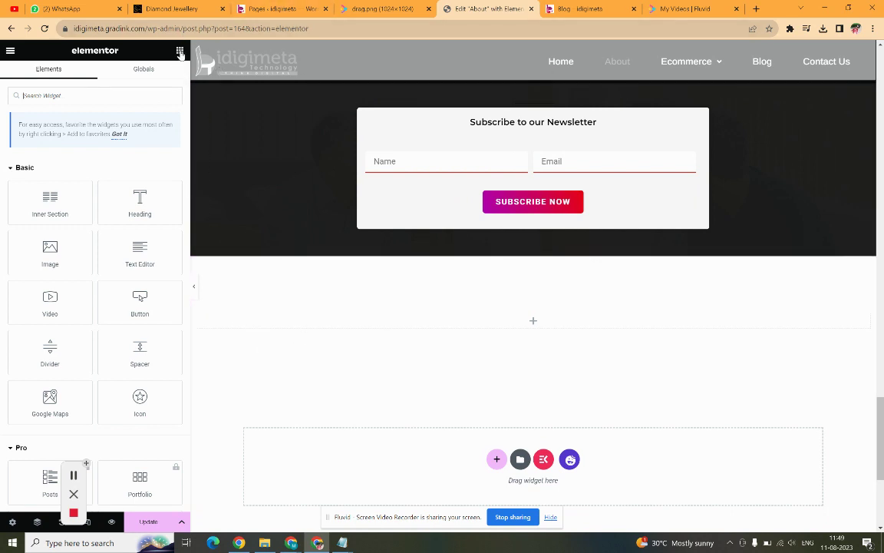
Find the Post Tab widget and place it in the empty section below the newsletter form
left_click(53, 94)
type("post tab")
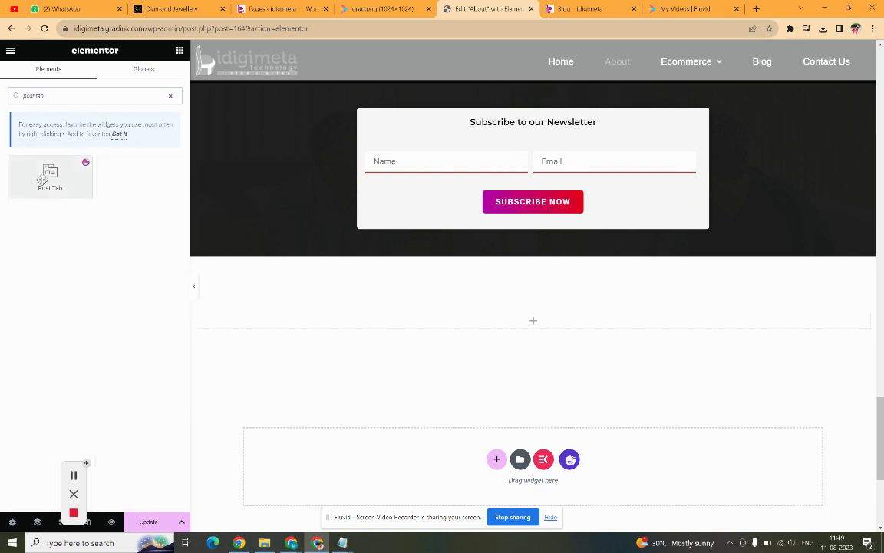
left_click_drag(22, 179, 247, 327)
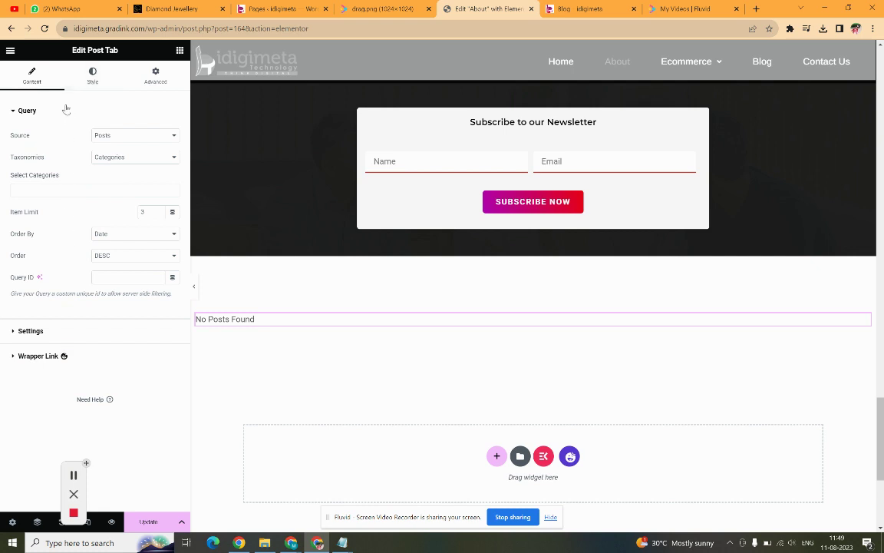
Set the Post Tab query source to Posts and its taxonomy to Categories
left_click(141, 142)
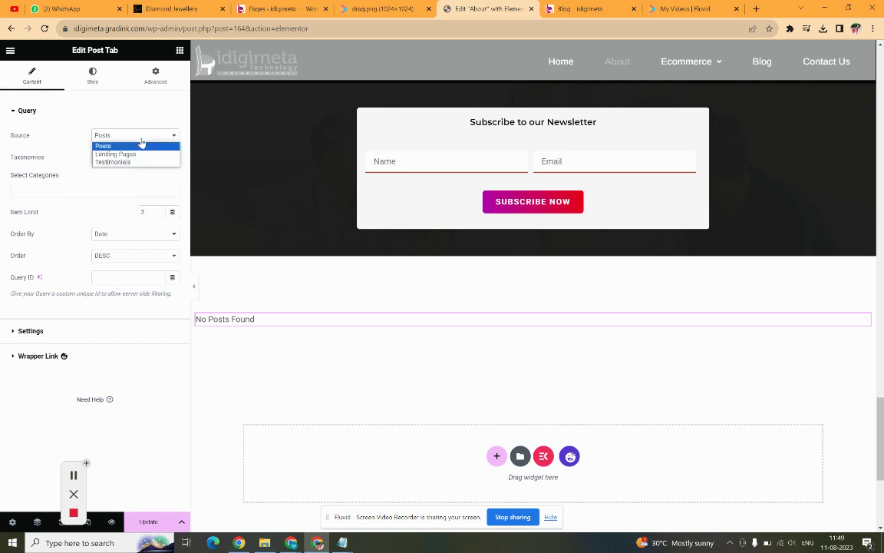
left_click(113, 146)
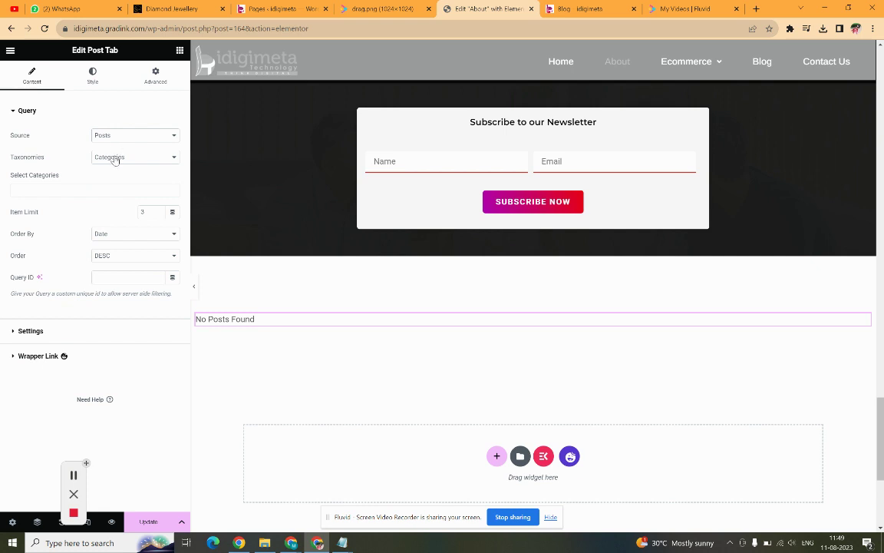
left_click(114, 158)
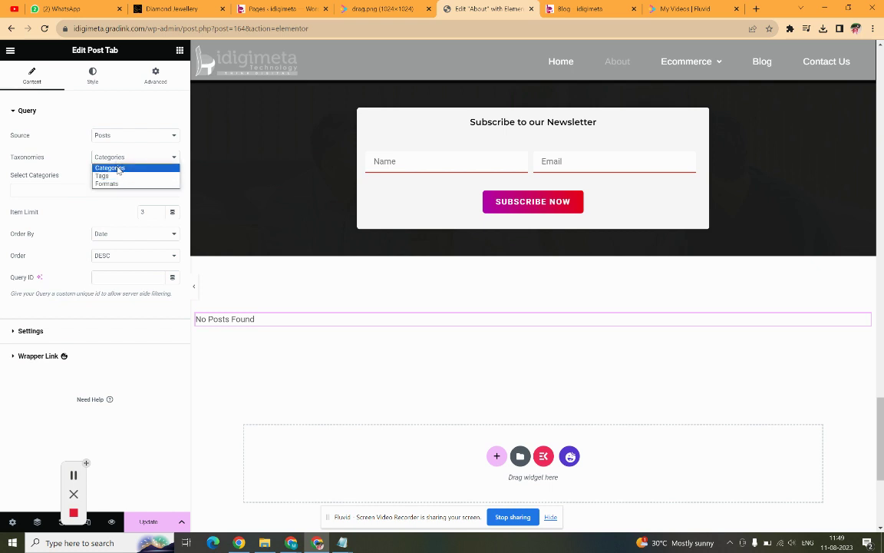
left_click(119, 169)
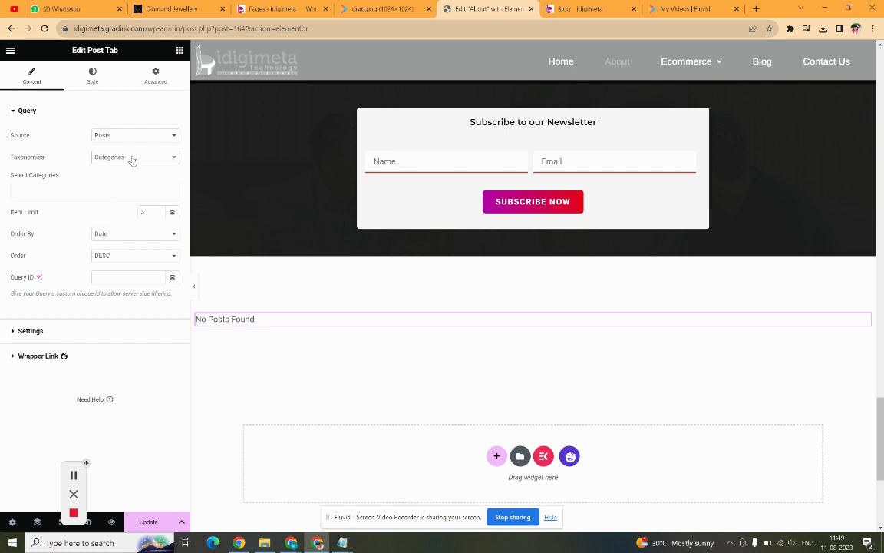
left_click(35, 186)
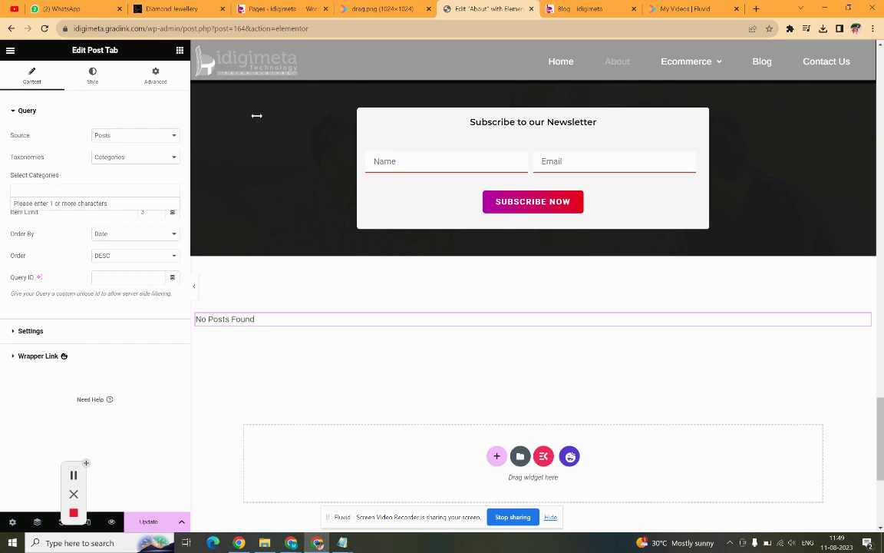
Check the site's existing posts and the names of the post categories in the WordPress admin
left_click(253, 10)
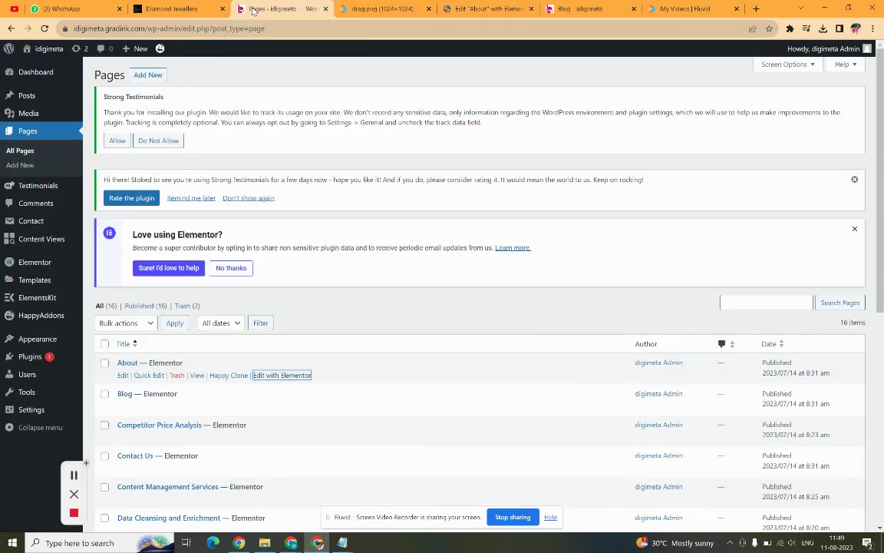
left_click(30, 98)
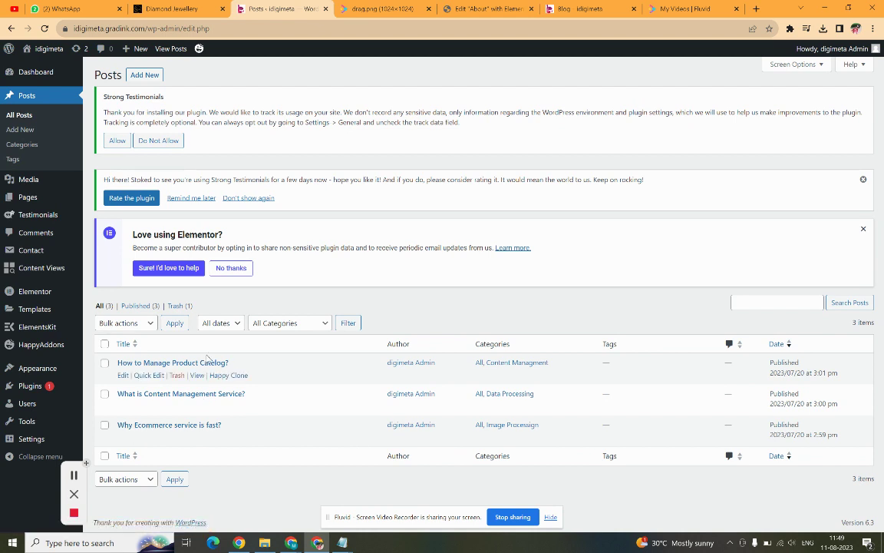
left_click(28, 145)
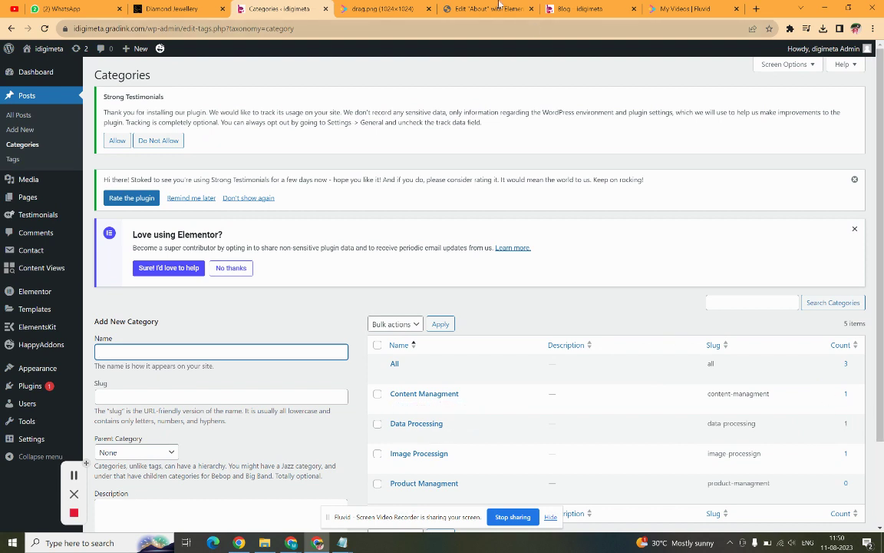
Return to the About page editor and select the All category for the Post Tab query
left_click(476, 8)
left_click(26, 189)
left_click(25, 188)
left_click(26, 189)
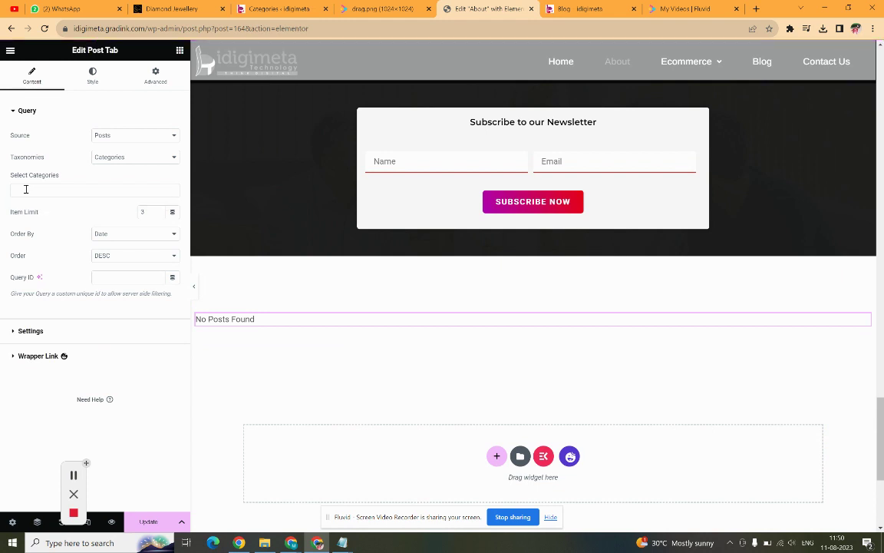
left_click(17, 189)
type("all")
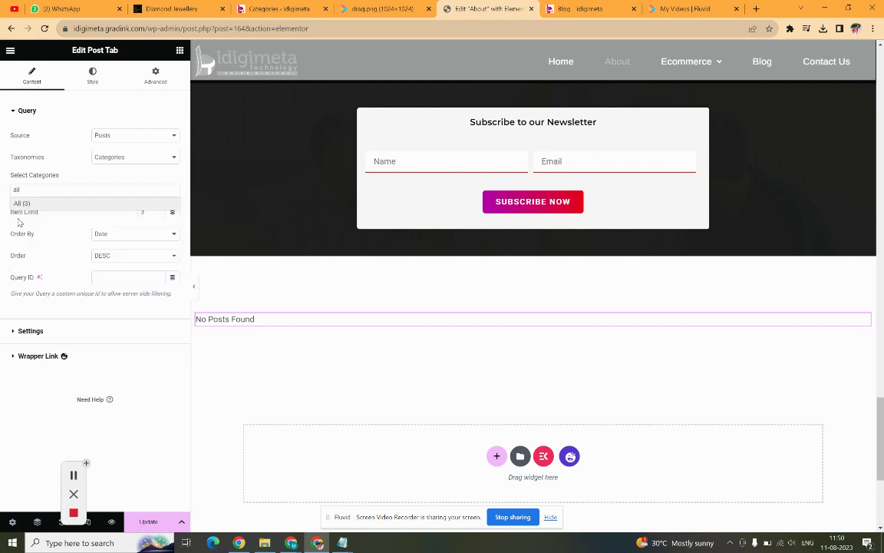
left_click(24, 205)
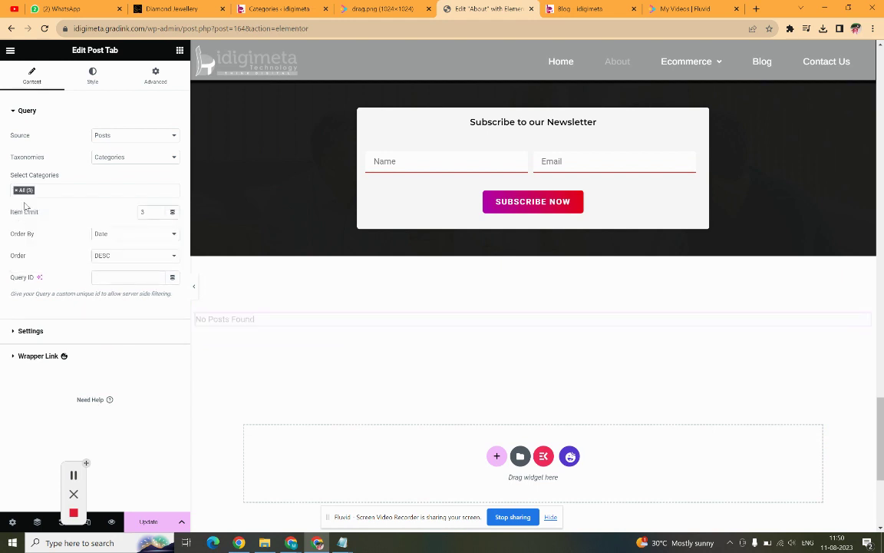
Add the Content Managment and Data Processing categories to the Post Tab query
left_click(46, 193)
type("d")
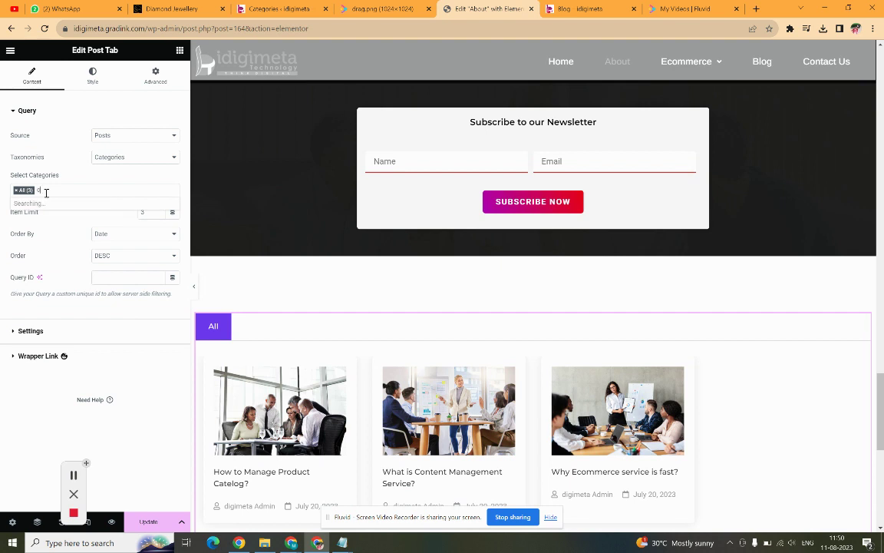
type("ontent")
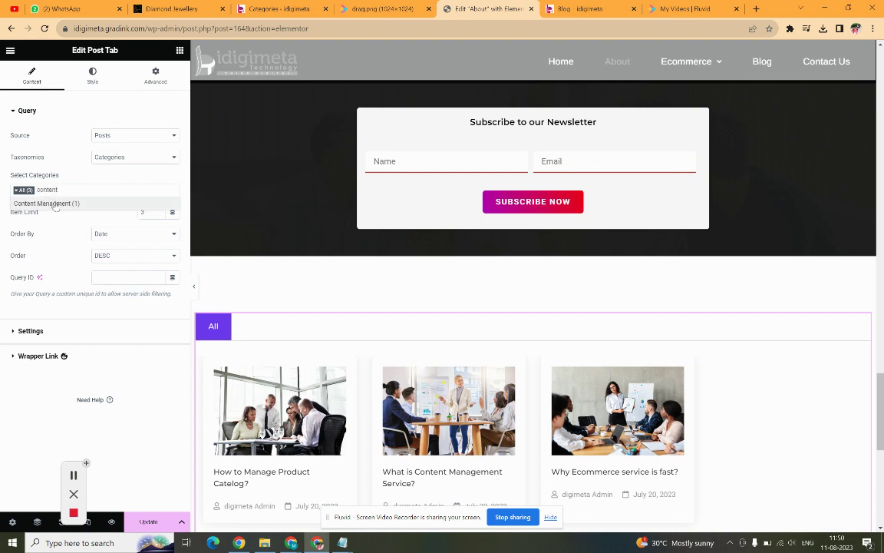
left_click(49, 204)
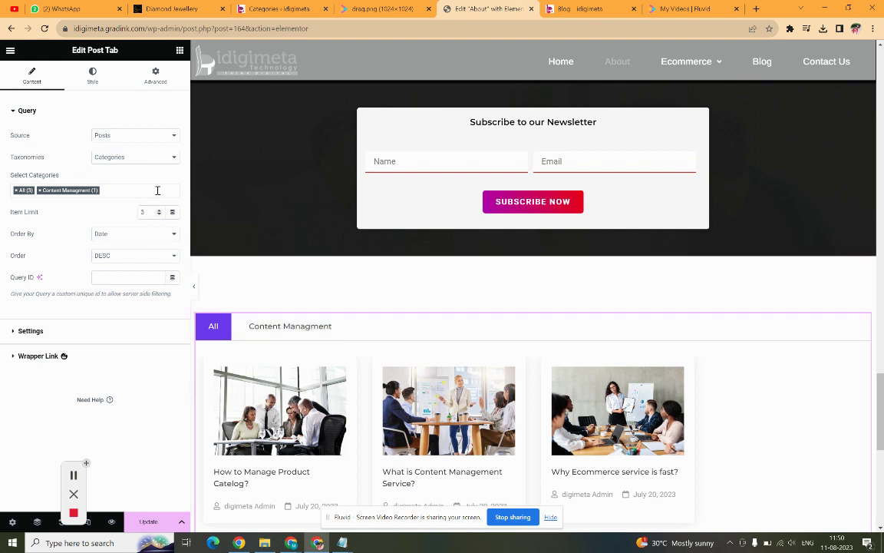
left_click(109, 186)
type("data")
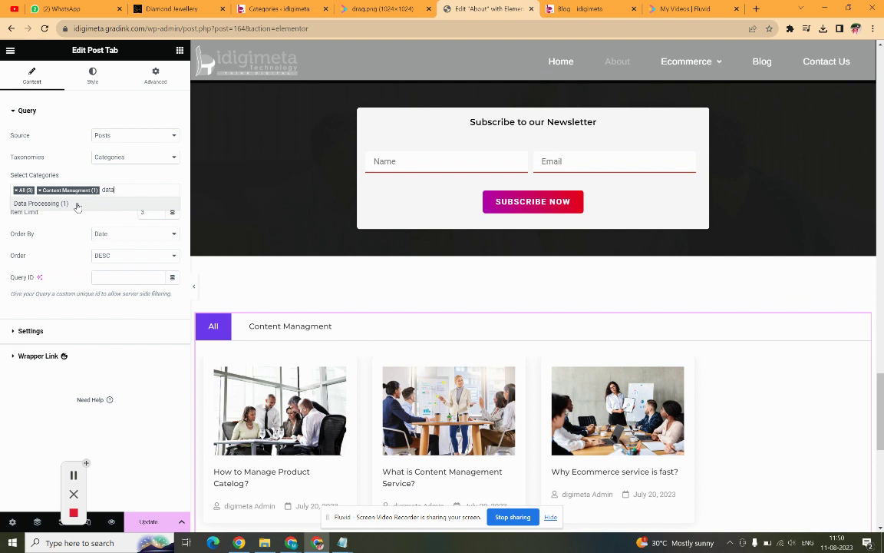
left_click(76, 204)
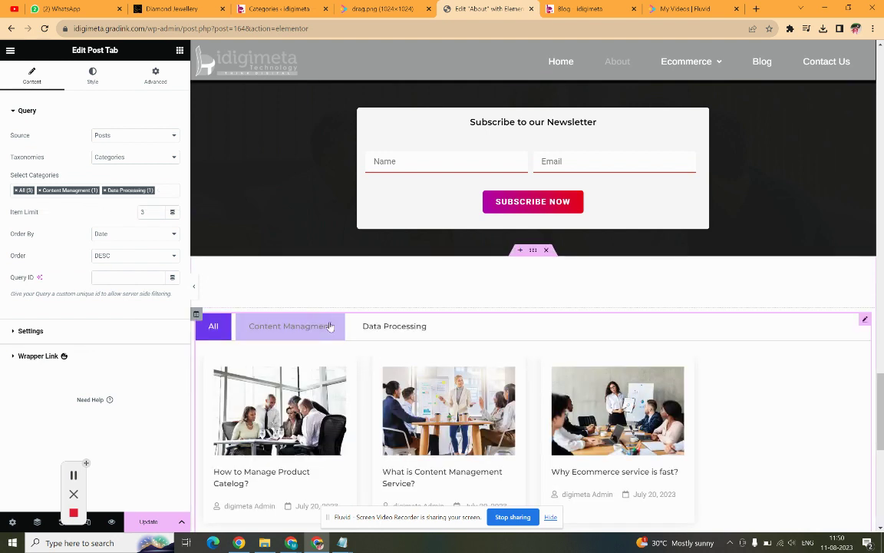
Add the Image Processign category to the Post Tab query
left_click(165, 190)
type("e")
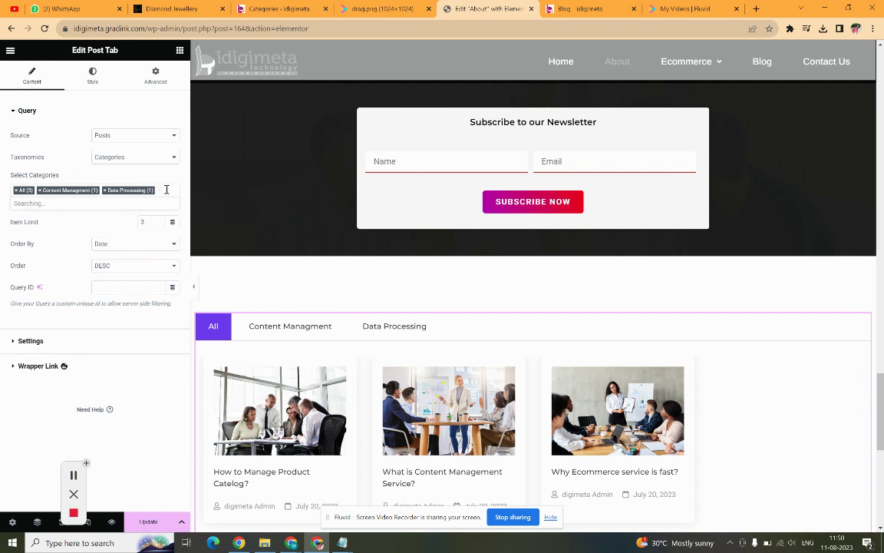
type("mages")
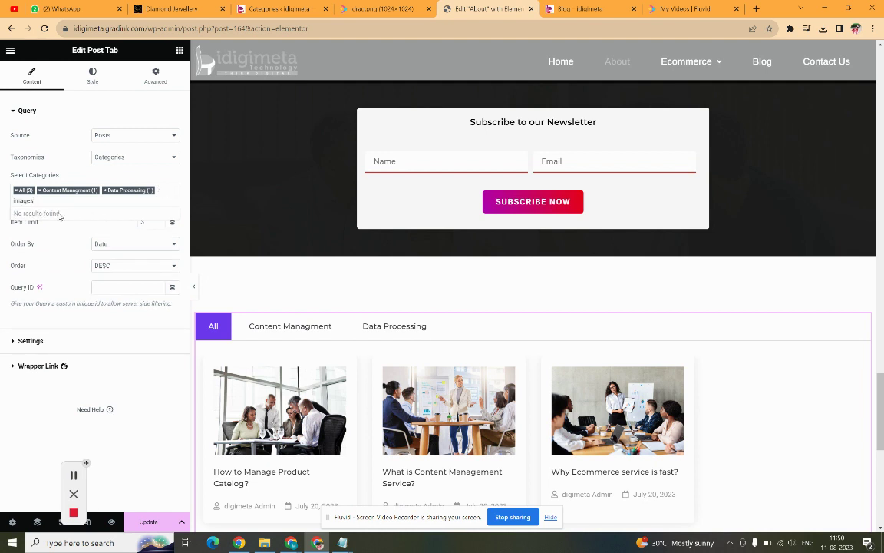
key("BackSpace")
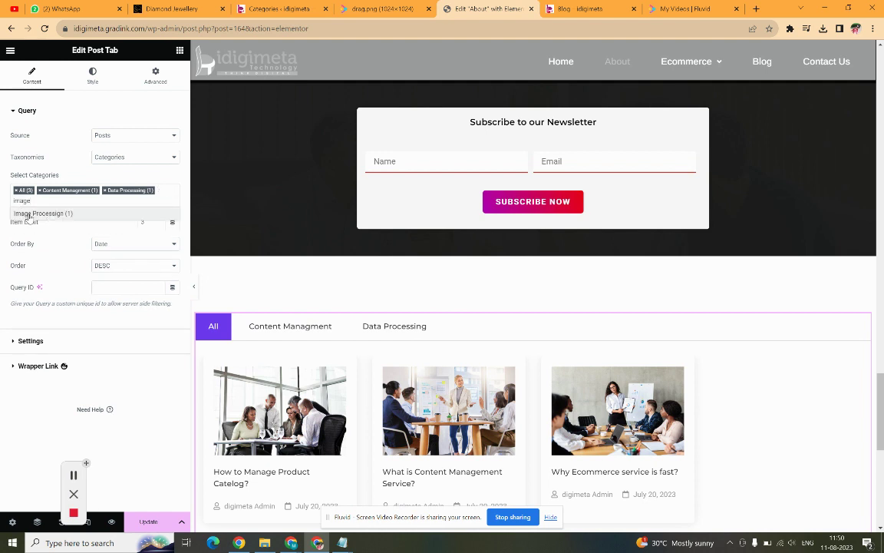
left_click(31, 212)
Look up the remaining category name in the admin and add Product Managment to the Post Tab query
left_click(83, 198)
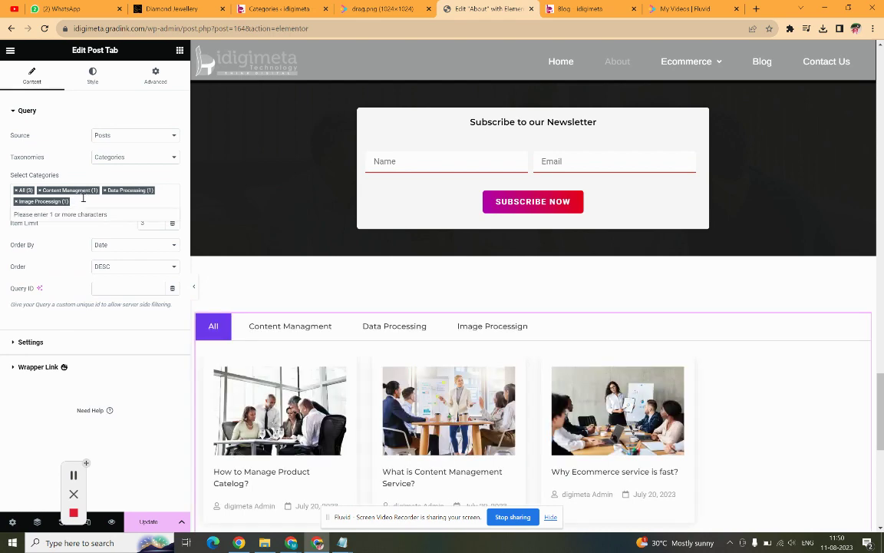
left_click(277, 9)
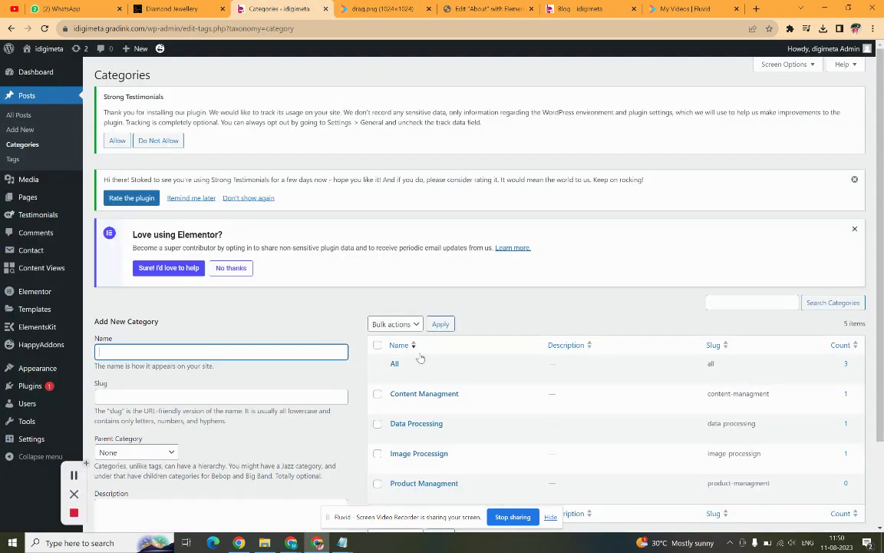
left_click(476, 8)
type("product")
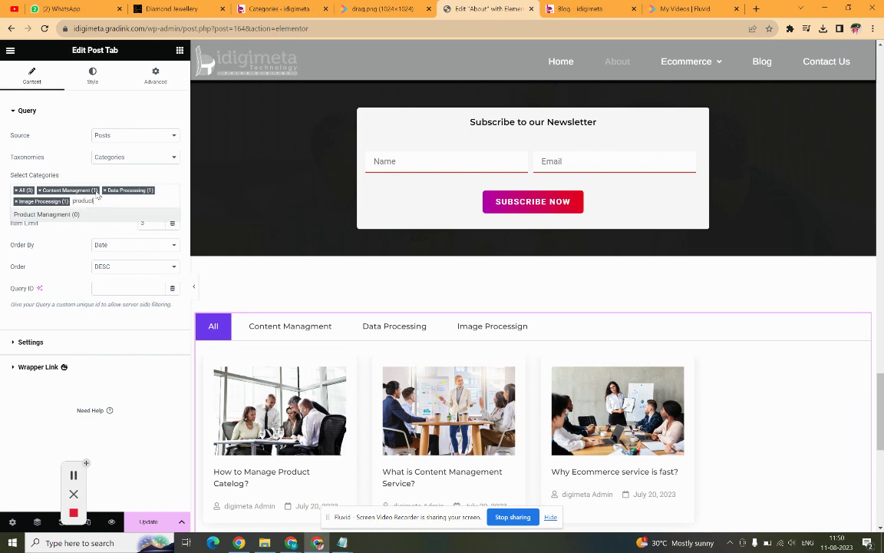
left_click(69, 207)
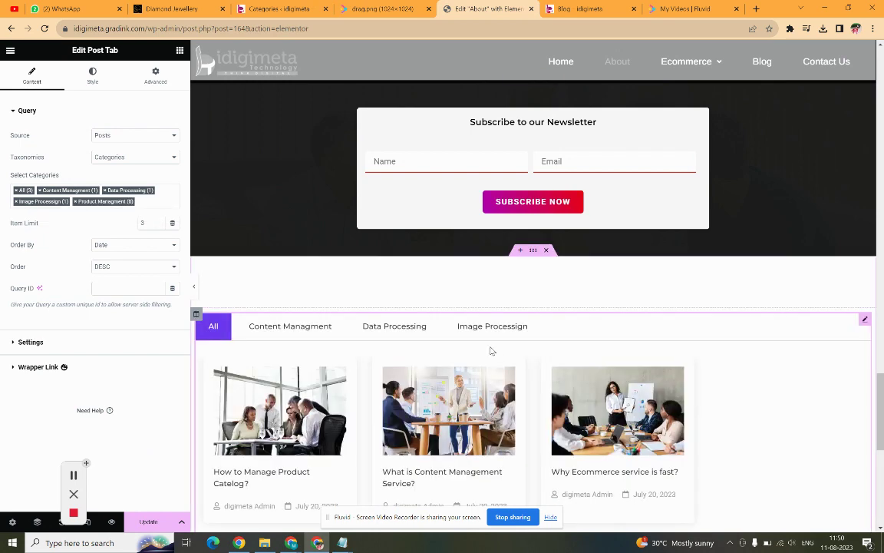
left_click(488, 336)
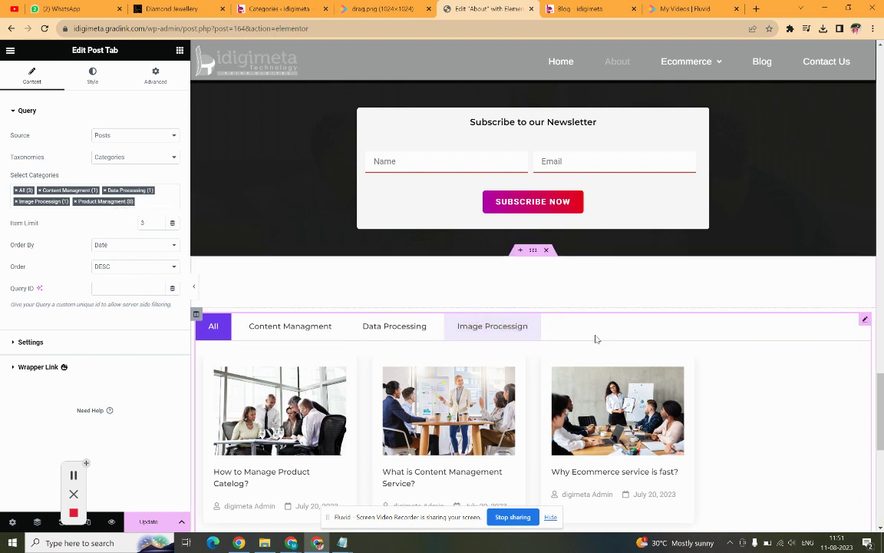
Remove the Product Managment category from the Post Tab query
left_click(144, 202)
key("BackSpace")
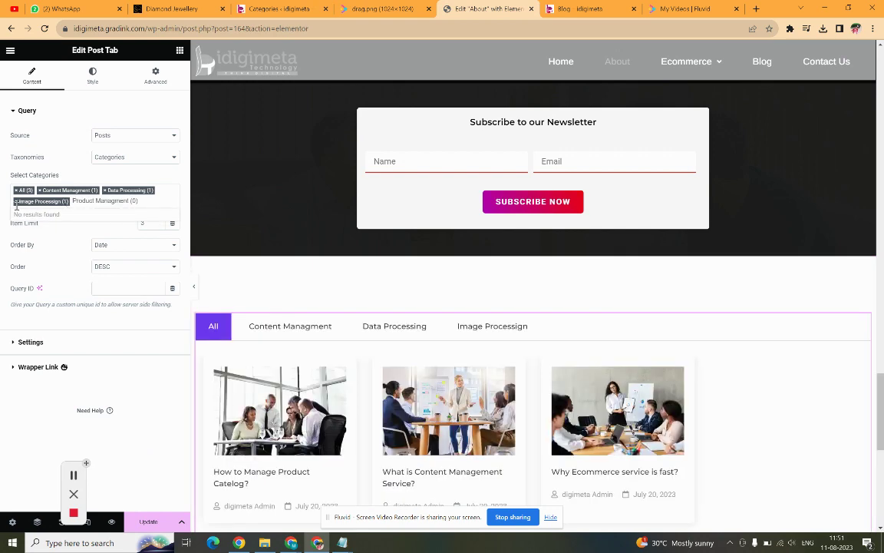
left_click(44, 223)
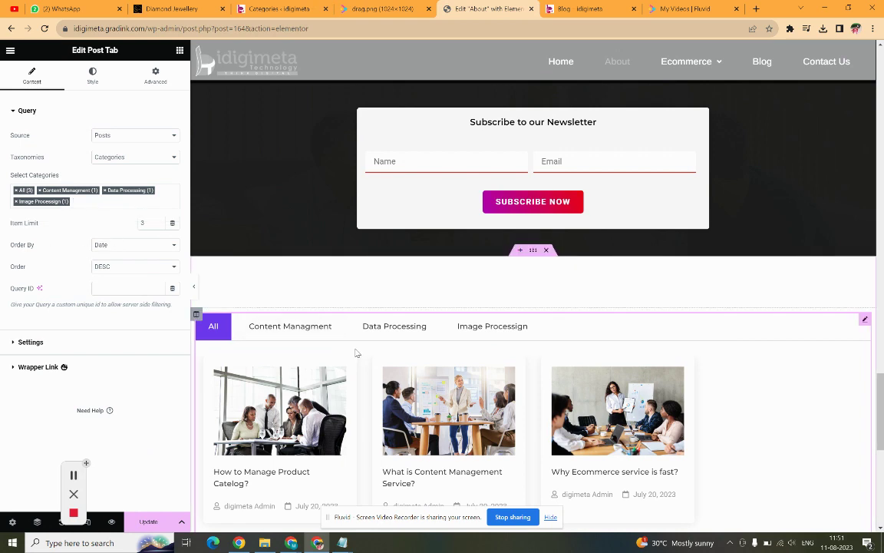
Preview the page without the editing panel and show the posts under the Content Managment tab
scroll(356, 353, "down", 2)
left_click(194, 287)
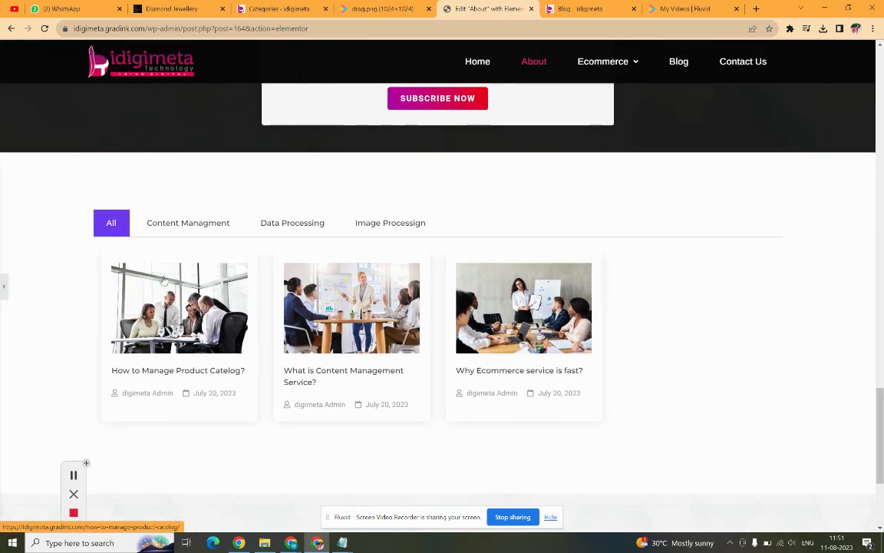
left_click(209, 222)
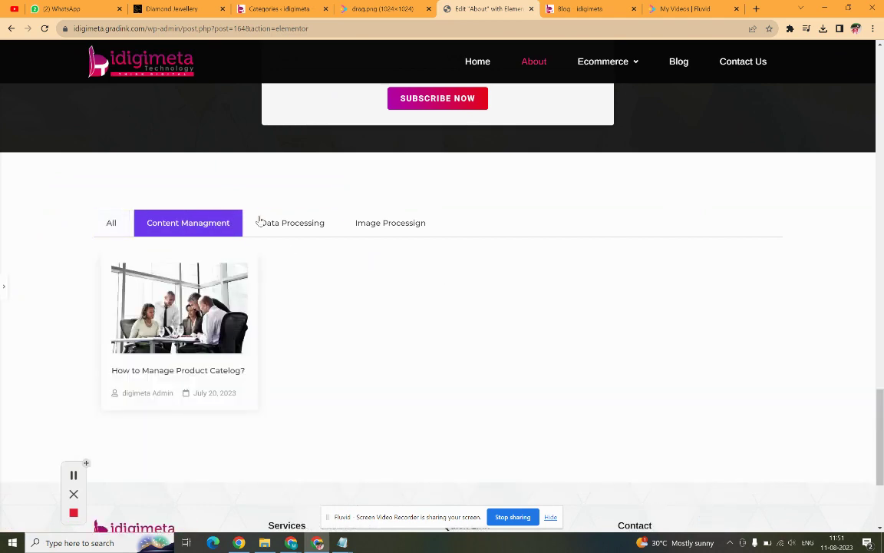
View the posts under the Data Processing, Image Processign, Content Managment and All tabs in the preview
left_click(290, 222)
left_click(373, 228)
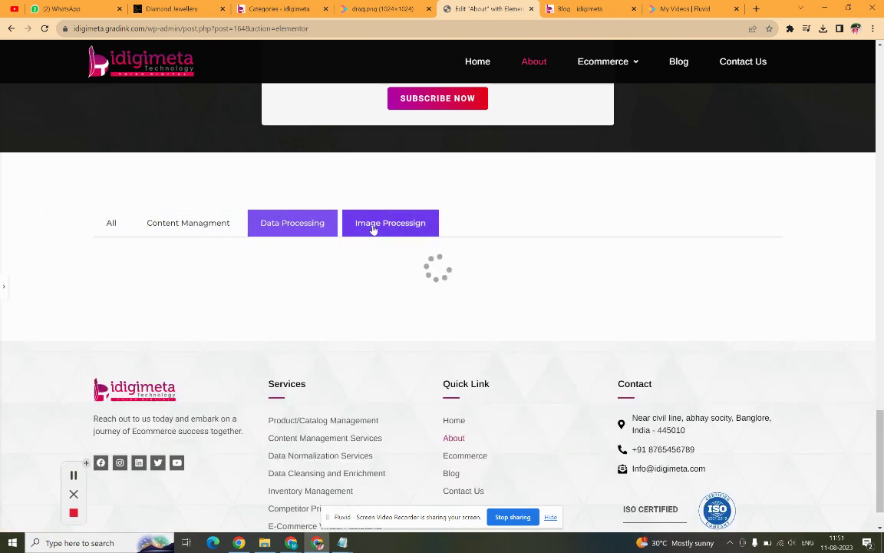
left_click(196, 224)
left_click(126, 227)
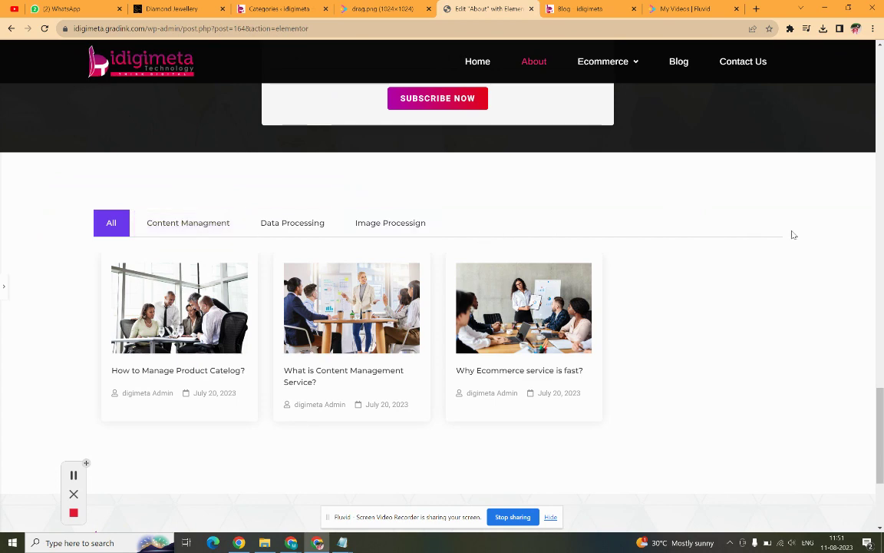
Return to editing the Post Tab, try right alignment for the filter tabs and set it to center
left_click(3, 287)
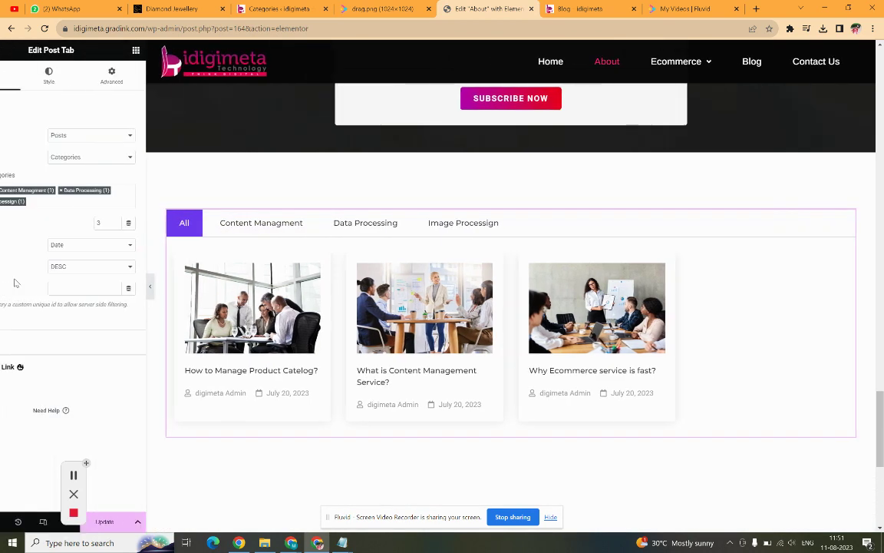
left_click(33, 345)
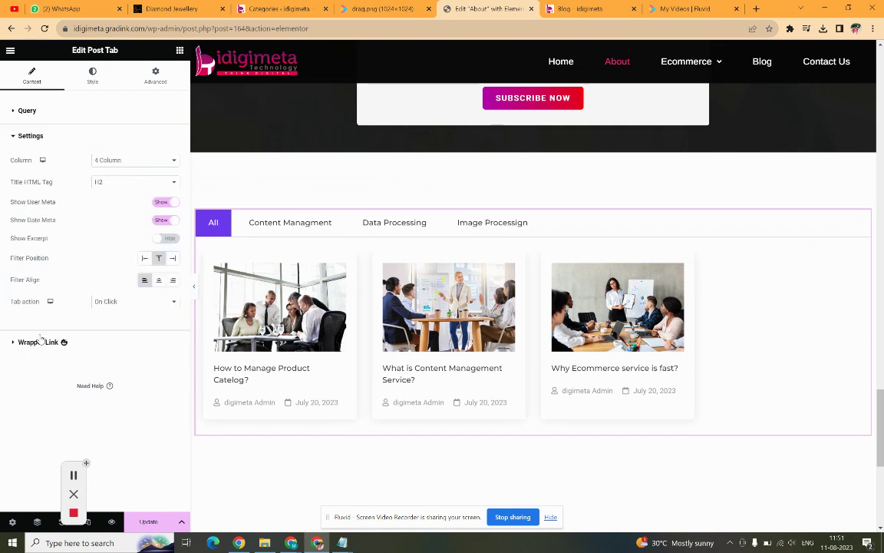
left_click(158, 280)
left_click(173, 280)
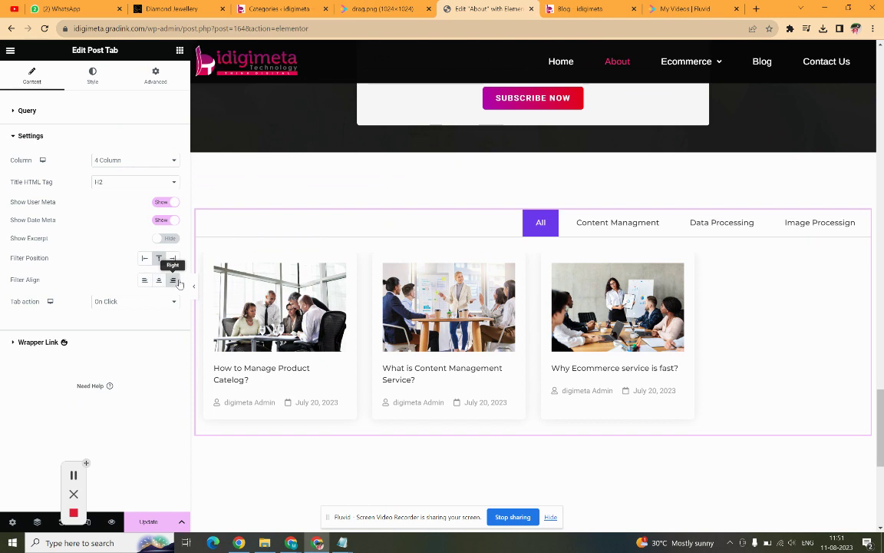
left_click(158, 281)
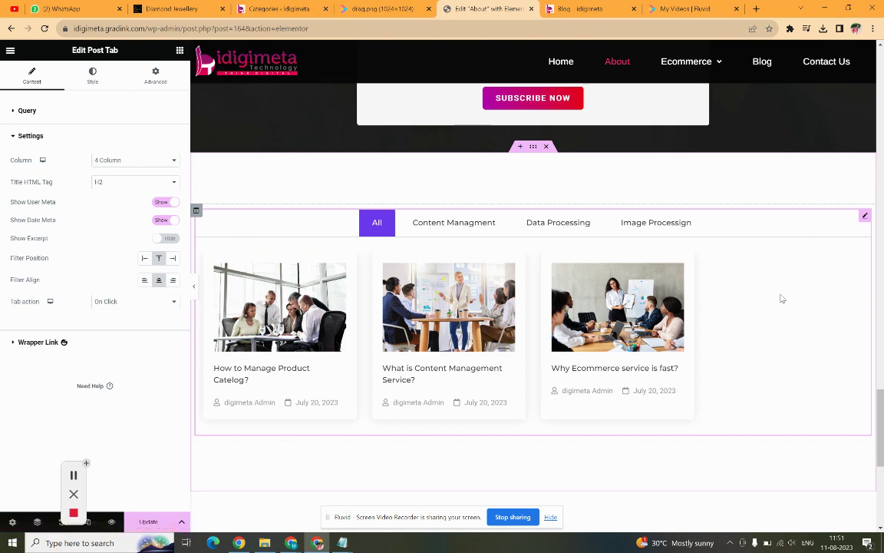
Compare three-column and two-column layouts for the Post Tab and set it to 3 Column
left_click(135, 162)
left_click(121, 188)
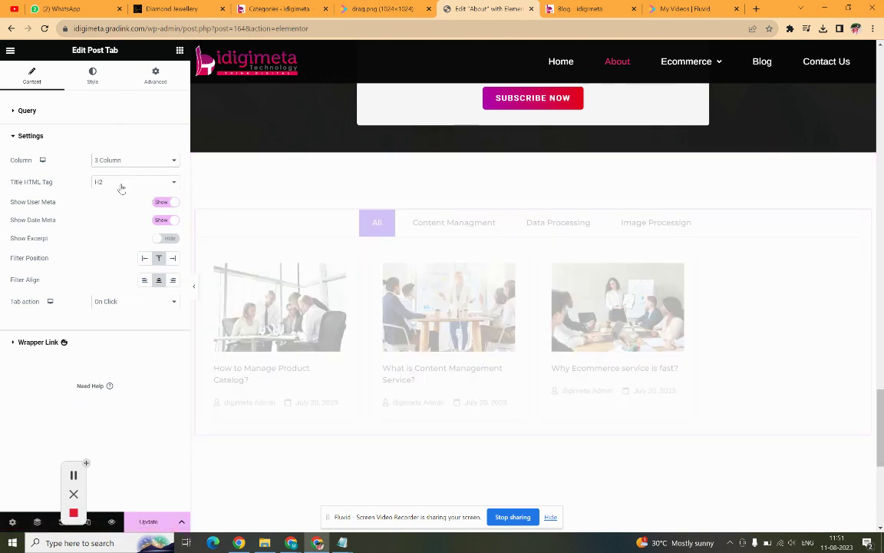
left_click(130, 159)
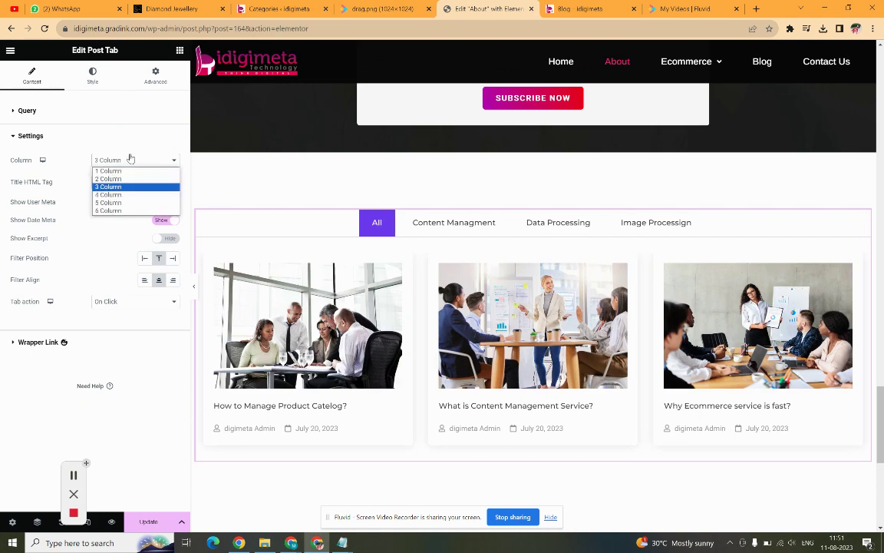
left_click(119, 179)
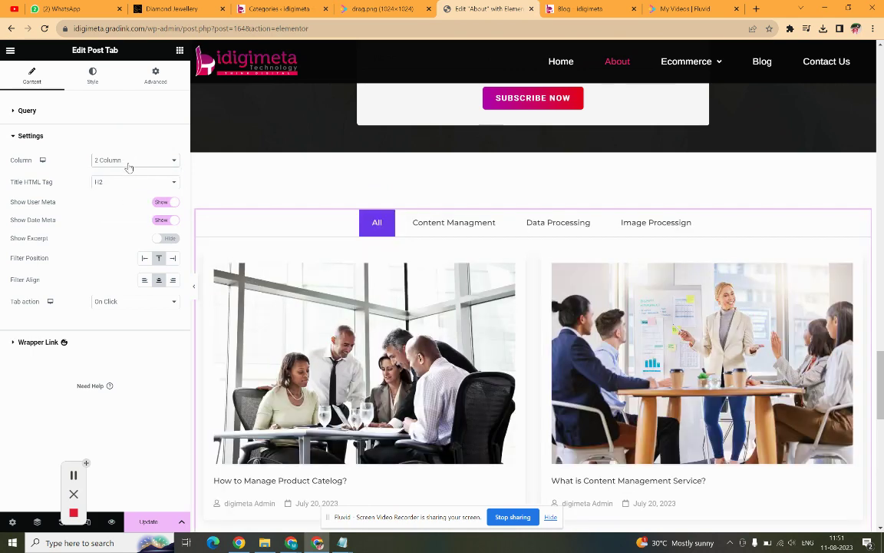
left_click(115, 158)
left_click(121, 187)
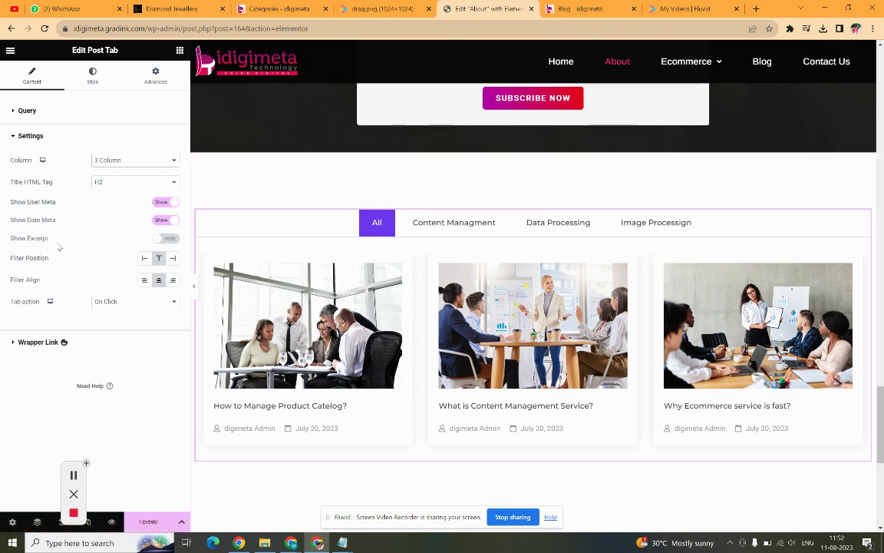
Try showing the post excerpts on the Post Tab cards and hide them again
left_click(168, 240)
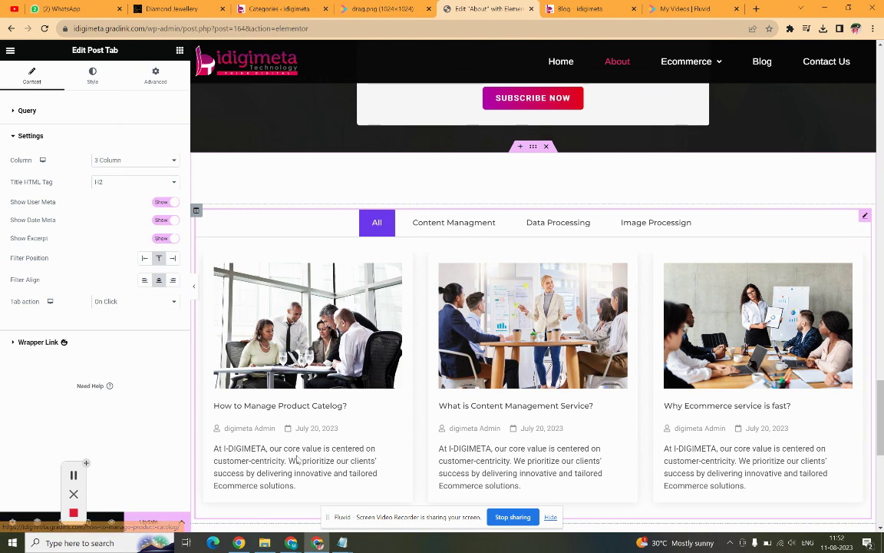
scroll(296, 457, "down", 3)
scroll(322, 384, "up", 3)
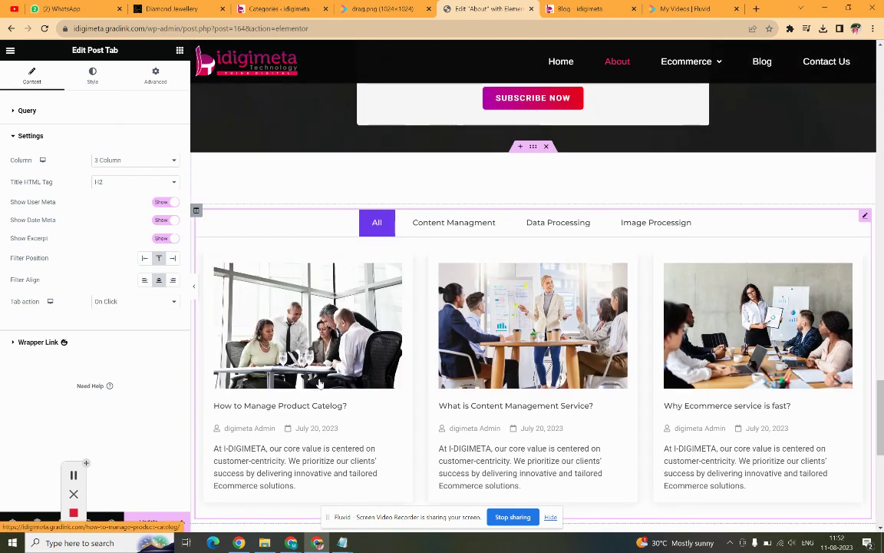
left_click(163, 240)
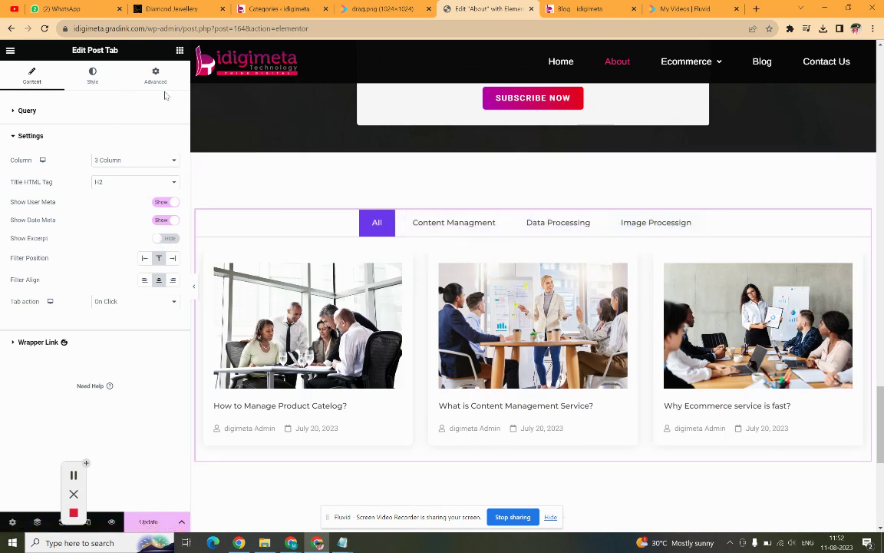
Set the Post Tab's bottom margin under the tabs to 21 and the normal tab text color to red
left_click(91, 76)
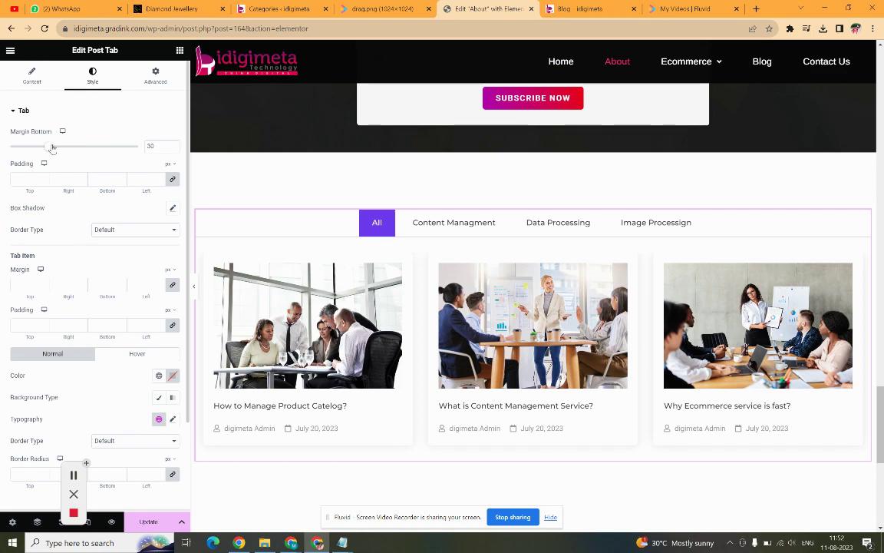
mouse_move(51, 149)
left_mouse_down()
mouse_move(109, 162)
mouse_move(38, 154)
left_mouse_up()
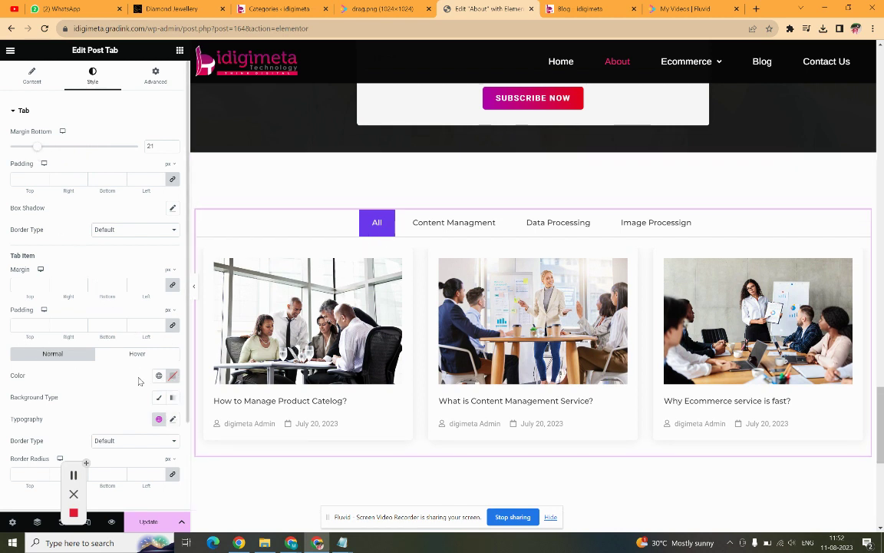
left_click(172, 376)
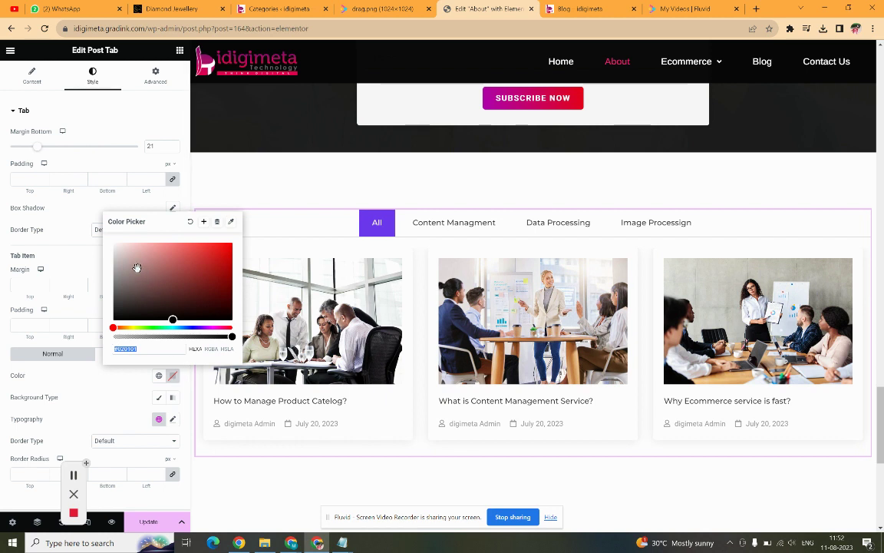
left_click(115, 244)
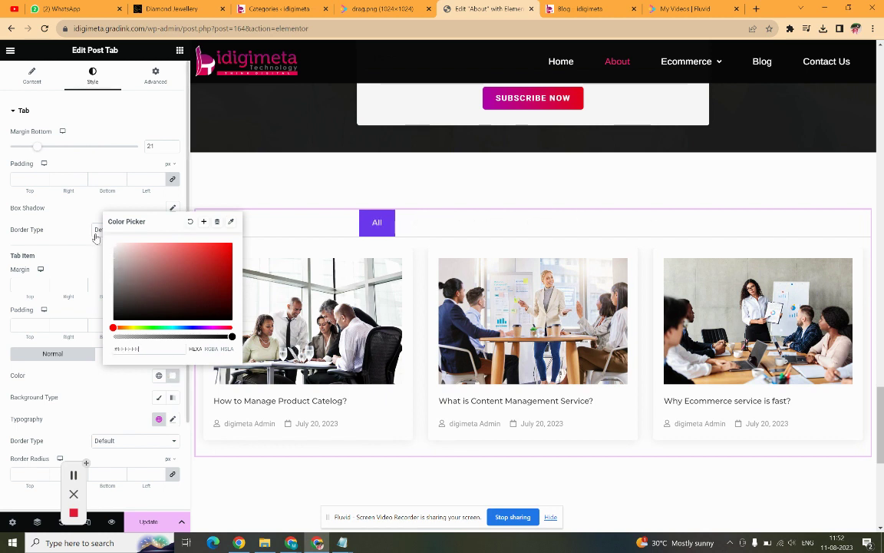
left_click_drag(145, 252, 191, 254)
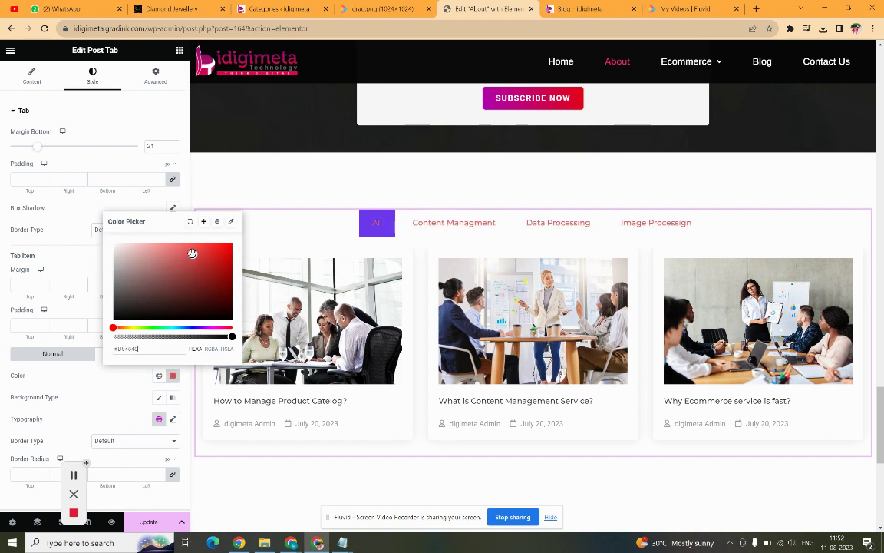
left_click(129, 401)
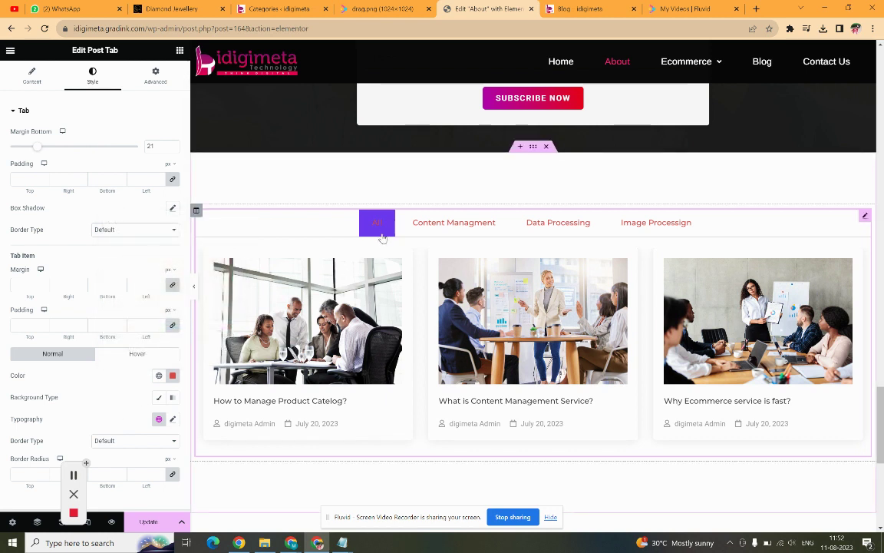
Give the tab items a classic background in light grey #DCDCDC for the normal state
left_click(158, 397)
left_click(173, 419)
left_click_drag(138, 330, 98, 297)
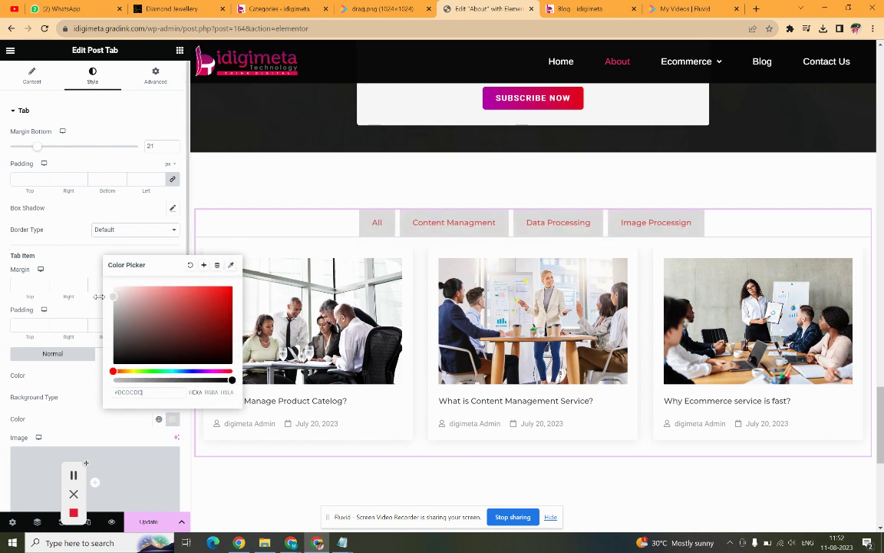
left_click(91, 376)
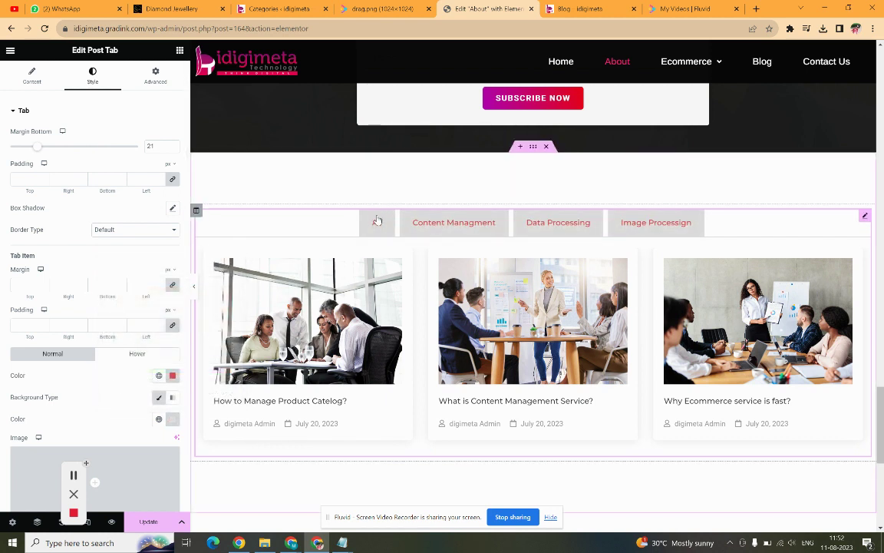
Style the tab items' hover state with white text on a black background and check it on the Data Processing tab
left_click(134, 354)
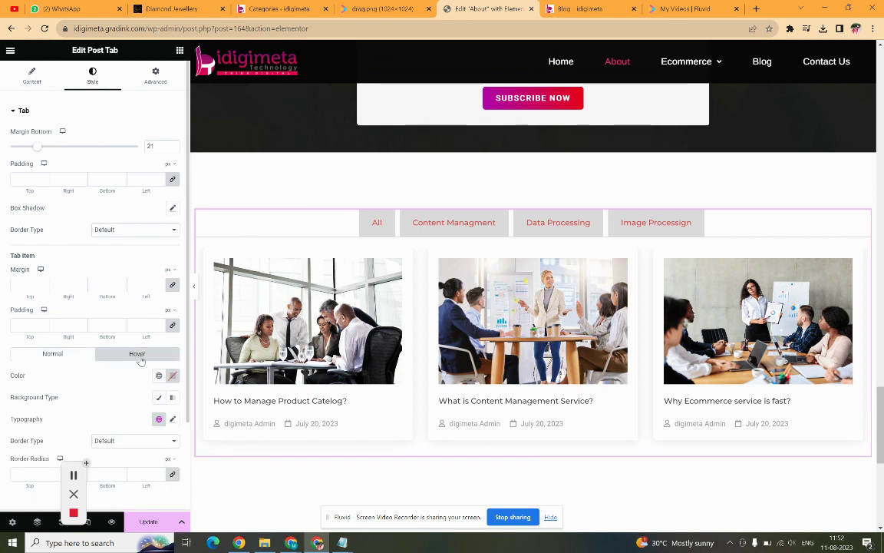
left_click(171, 374)
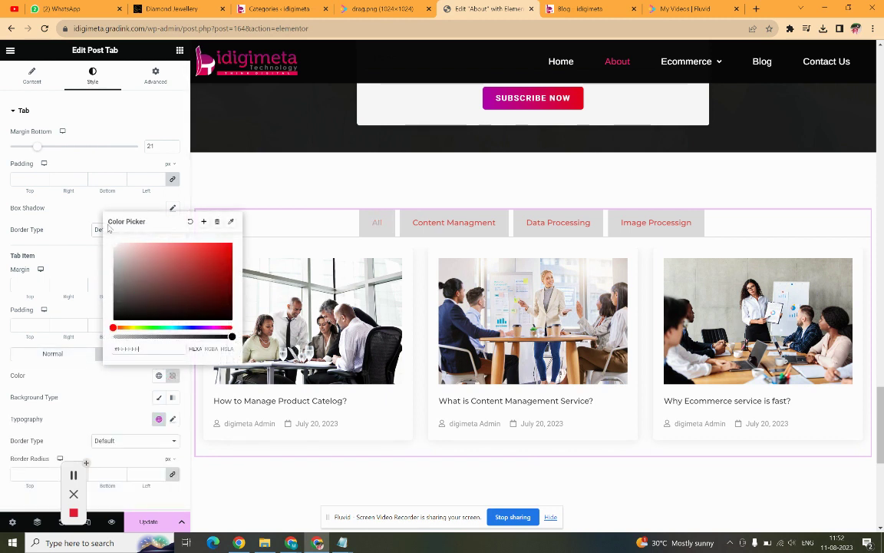
left_click(113, 383)
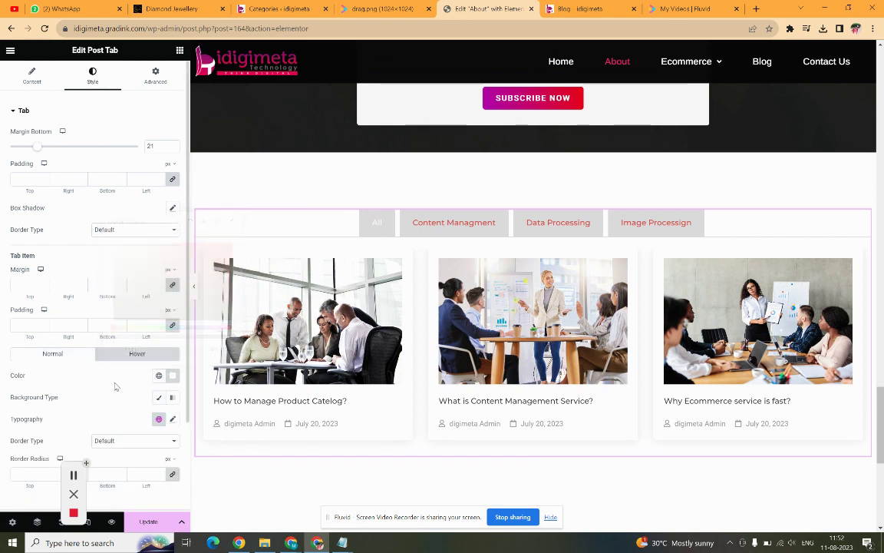
left_click(158, 397)
left_click(175, 419)
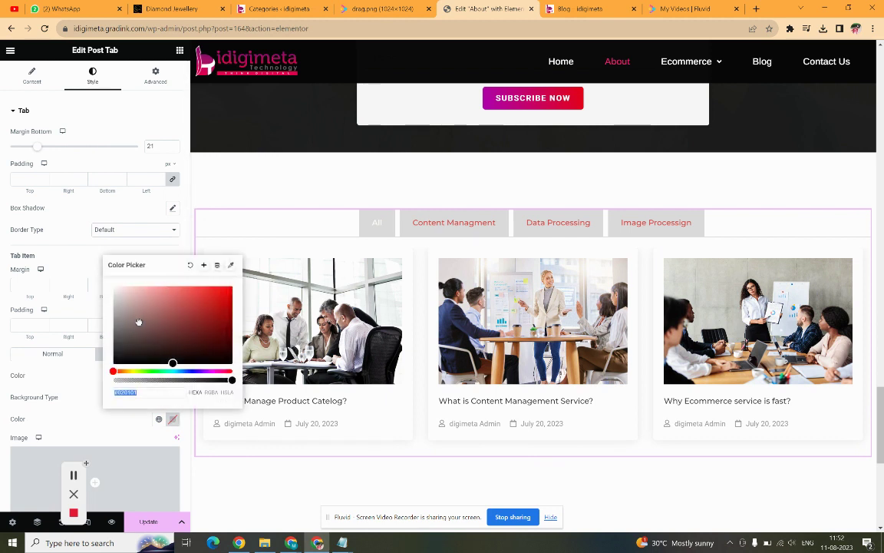
left_click(111, 366)
left_click(97, 372)
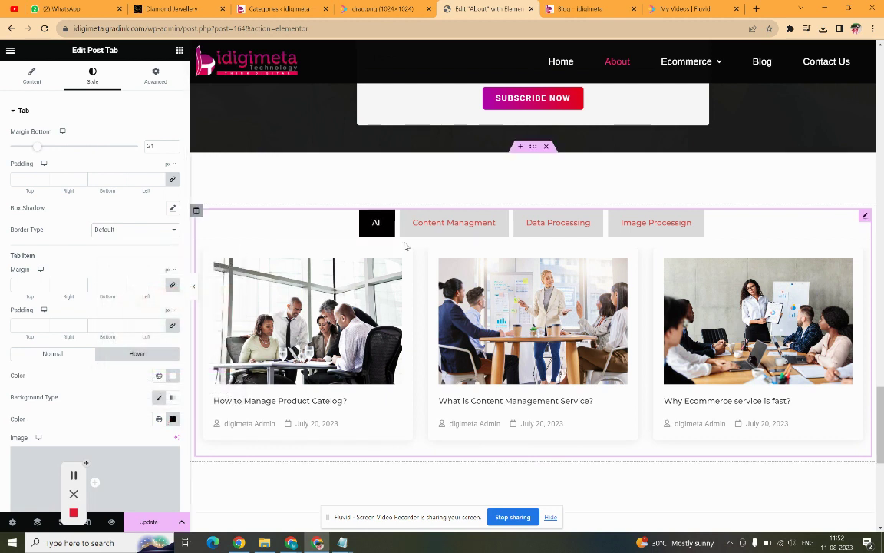
left_click(554, 227)
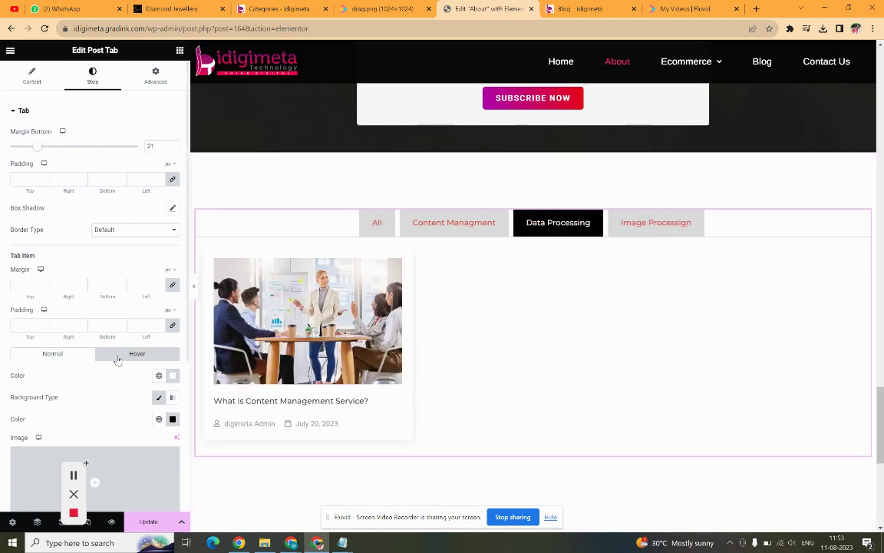
Save the updated About page and briefly preview the styled tabs without the editing panel
scroll(114, 387, "down", 2)
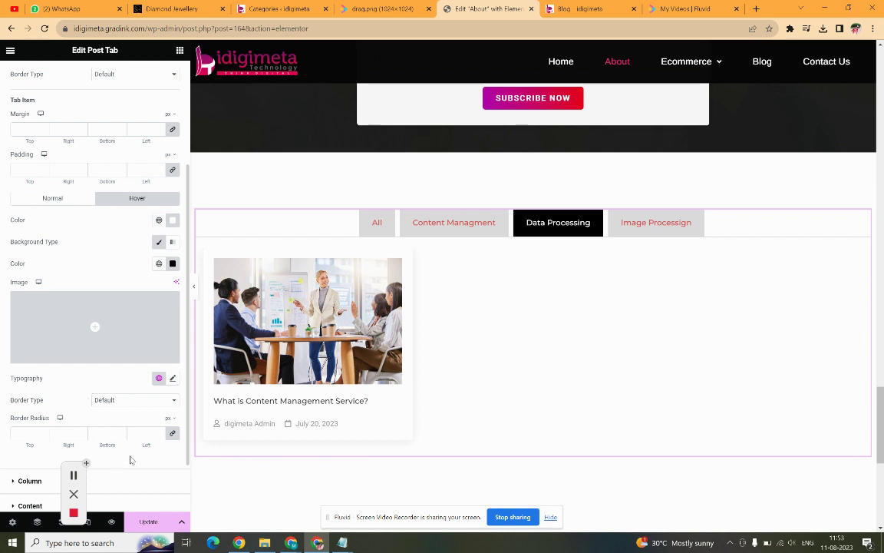
left_click(141, 522)
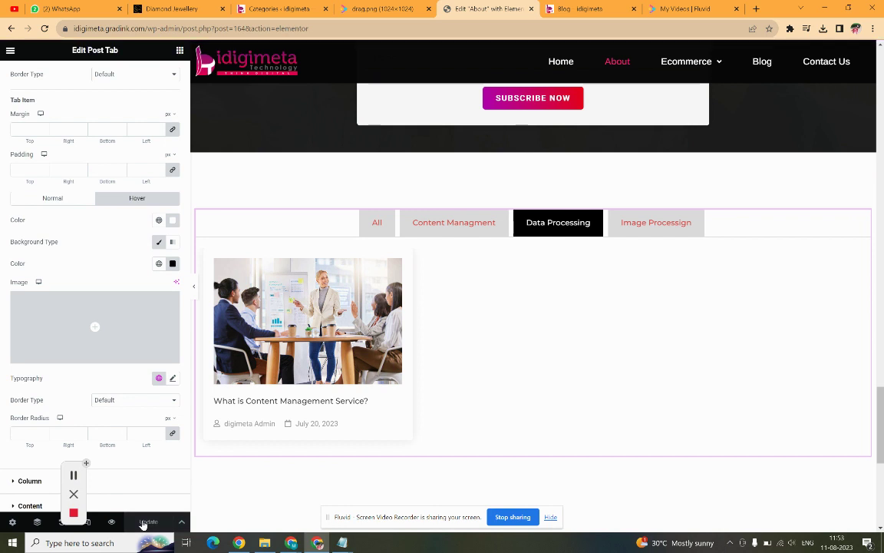
left_click(194, 287)
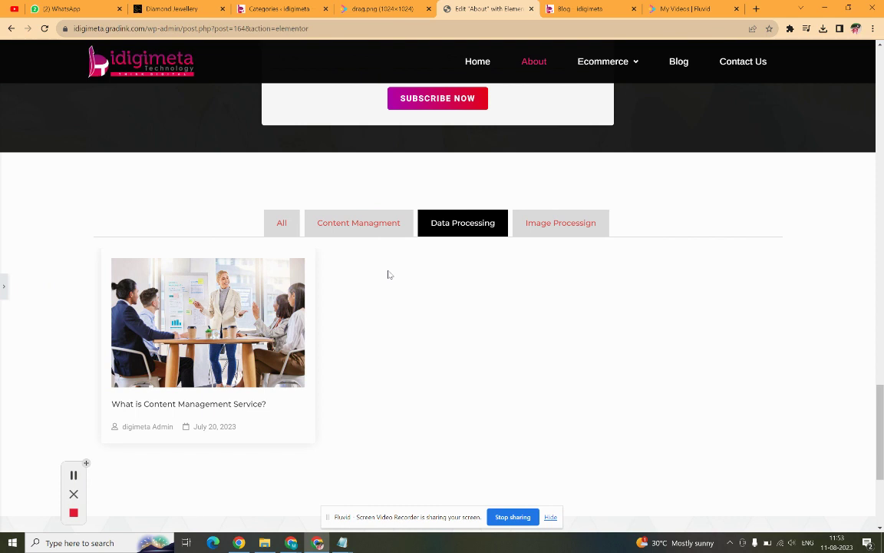
left_click(3, 287)
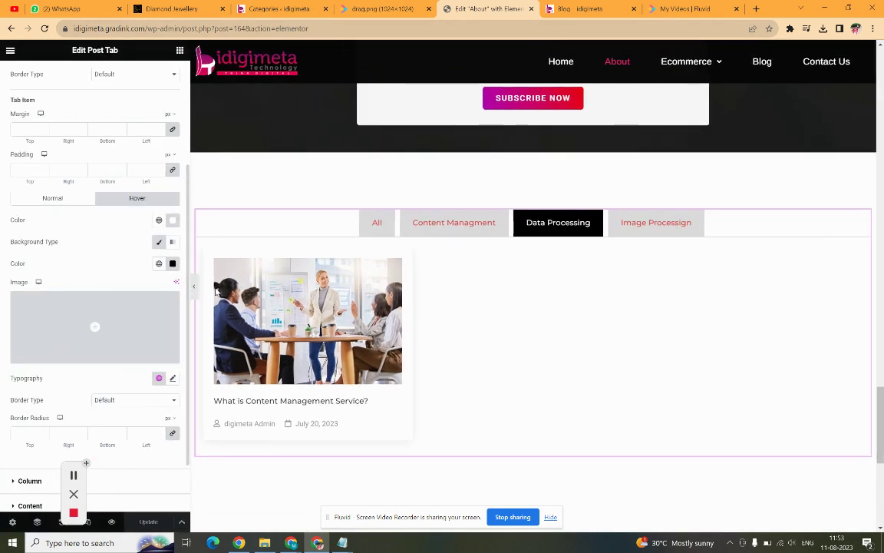